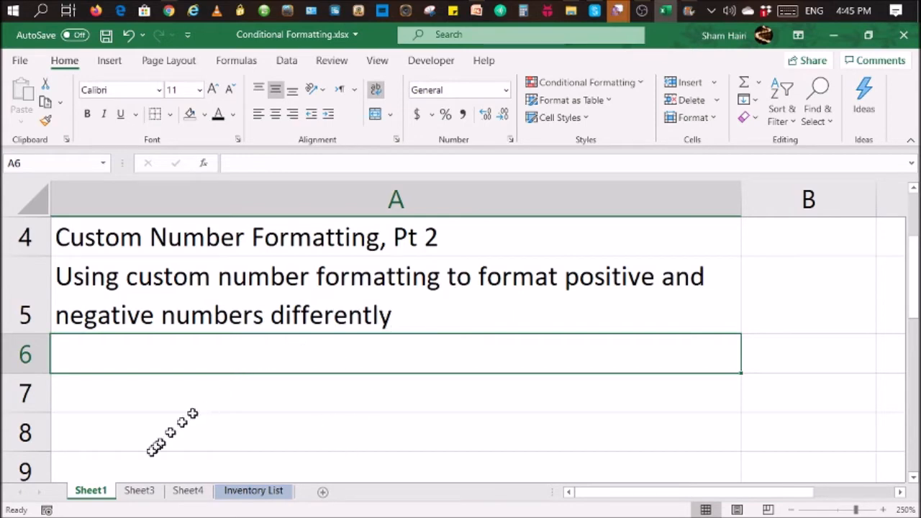
Step: Enter 10, -12, 8 and -6 in cells D2 to D5 of Sheet3
left_click(140, 492)
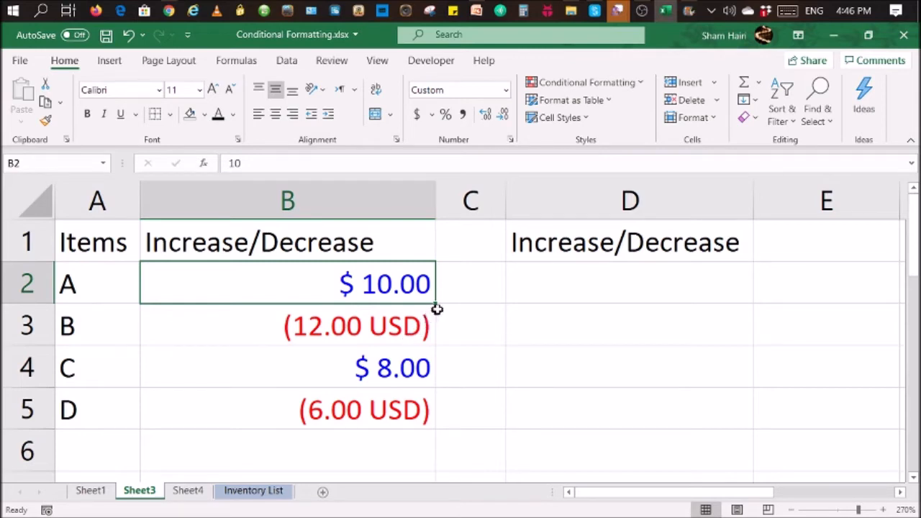
left_click(621, 290)
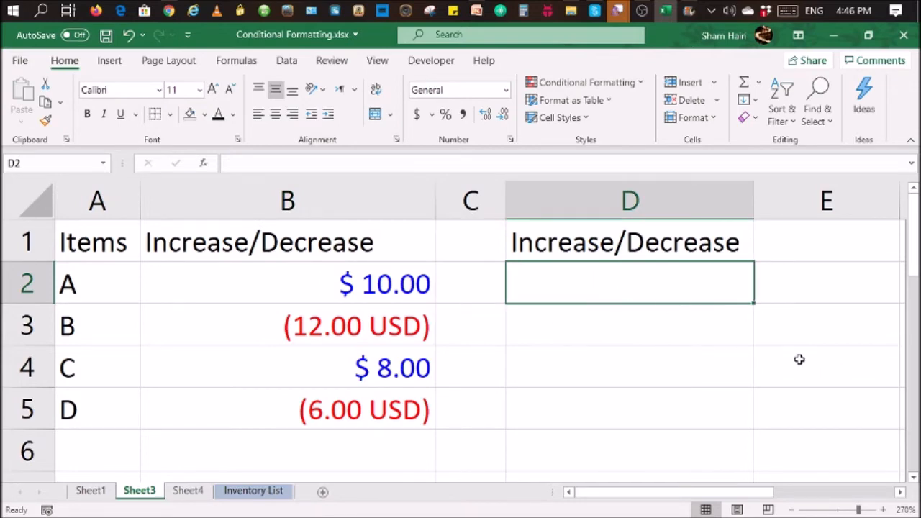
type("10")
key("Return")
type("-12")
key("Return")
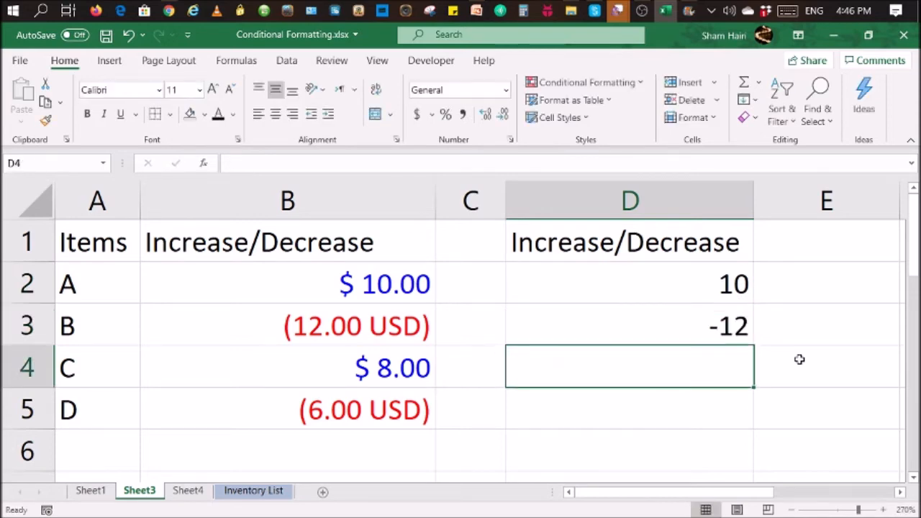
type("8")
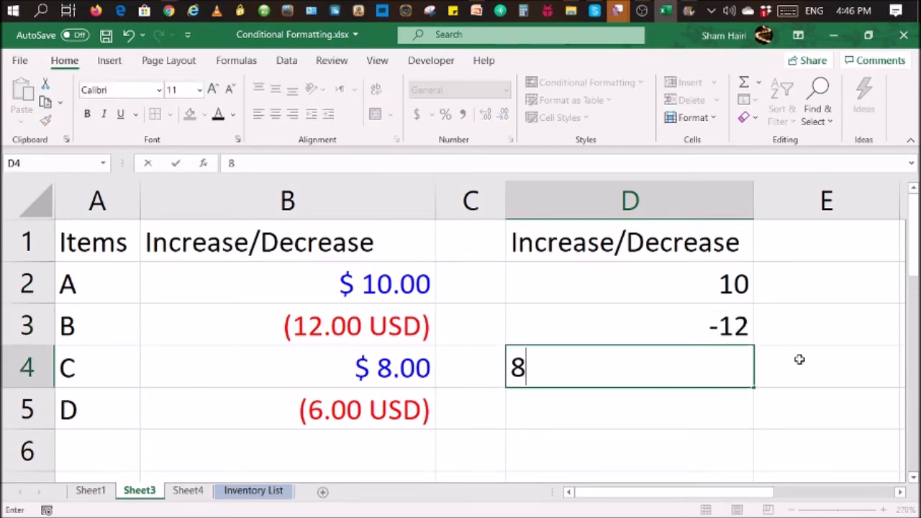
key("Return")
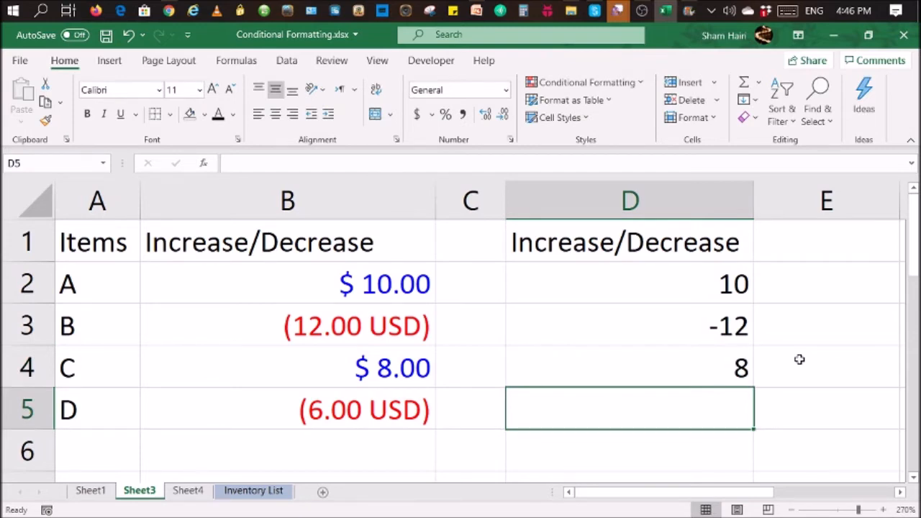
type("-6")
key("Return")
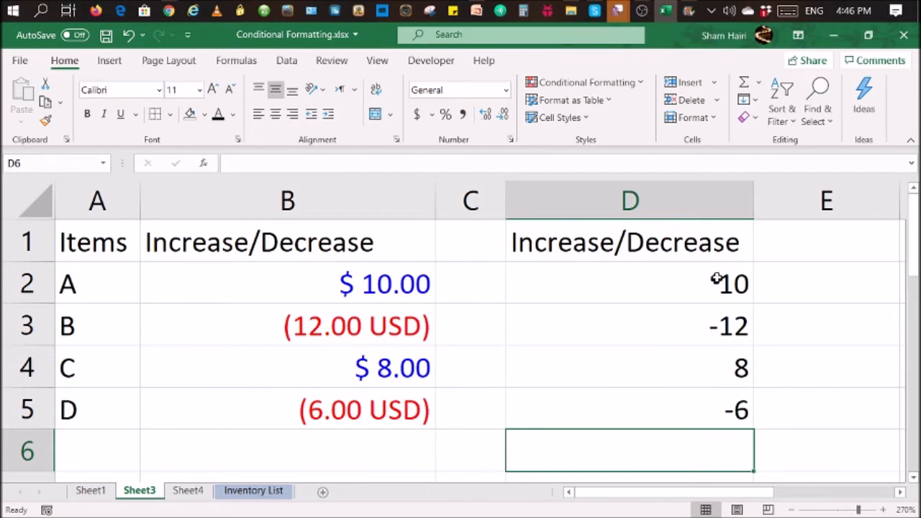
Step: Clear the contents of cells D2 to D5 under the second Increase/Decrease heading
left_click_drag(718, 279, 737, 407)
key("Delete")
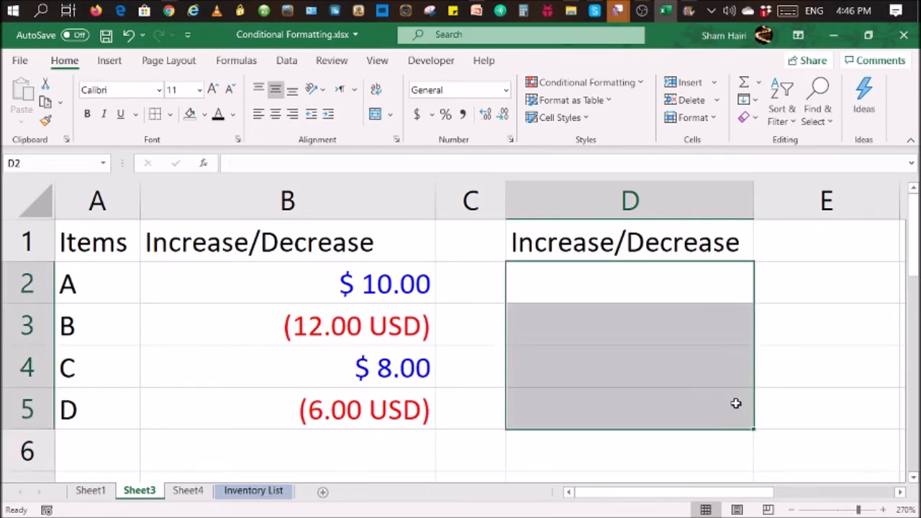
Step: Examine the formatted value in B2 and the positive;negative format code on Sheet4, and return to Sheet3
left_click(348, 298)
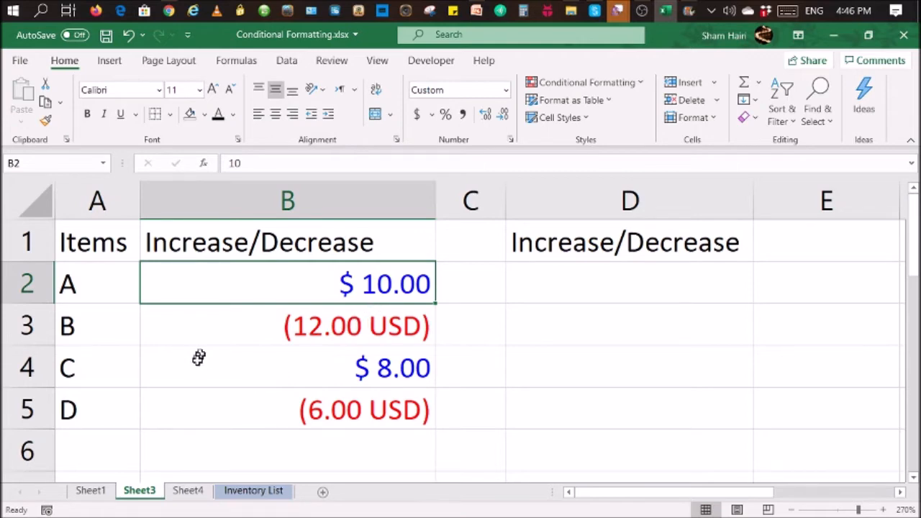
left_click(180, 494)
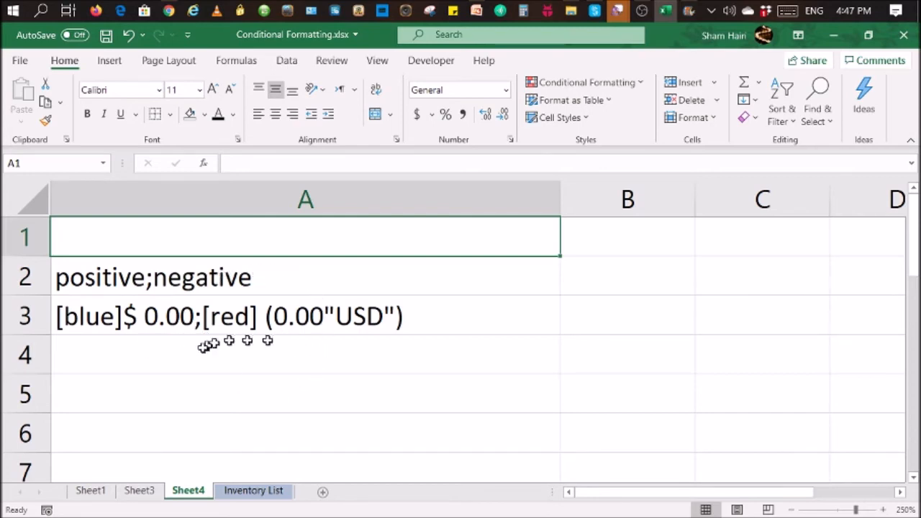
left_click(139, 489)
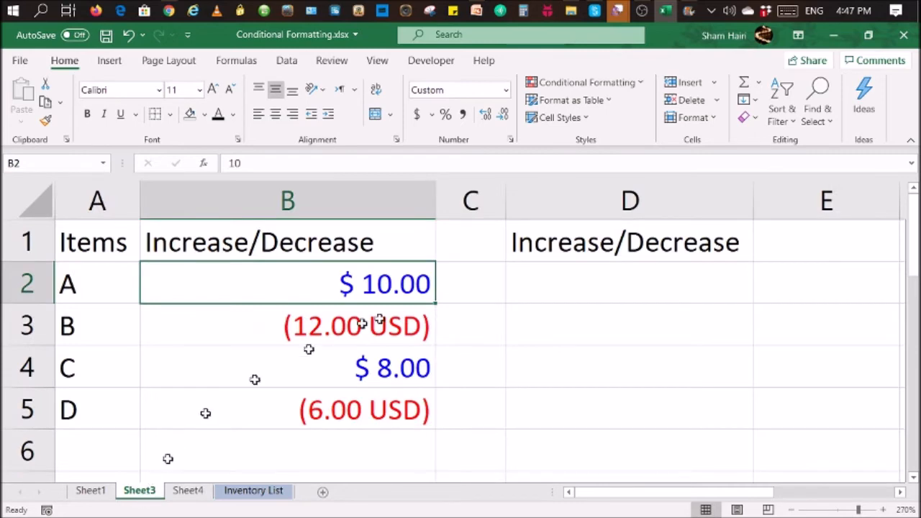
Step: Open the number format settings for cells D2 to D5 and choose the Custom category
left_click_drag(647, 271, 658, 403)
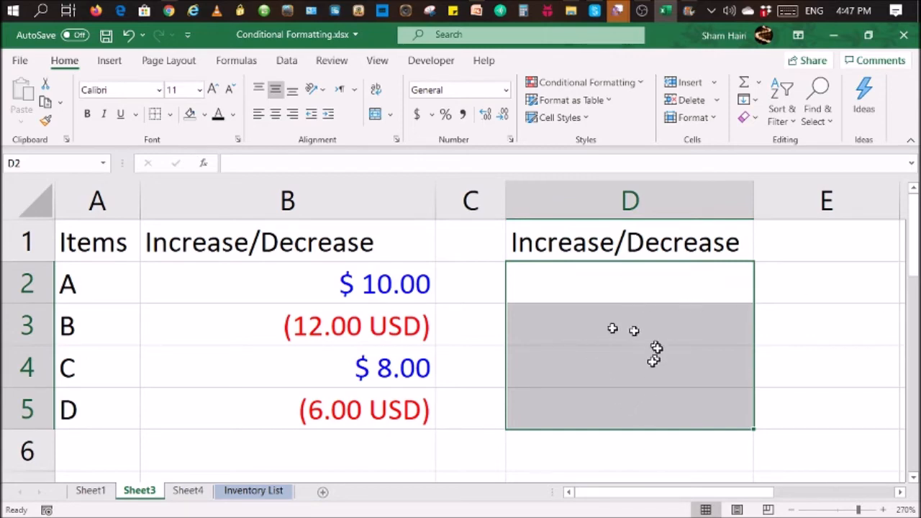
right_click(629, 321)
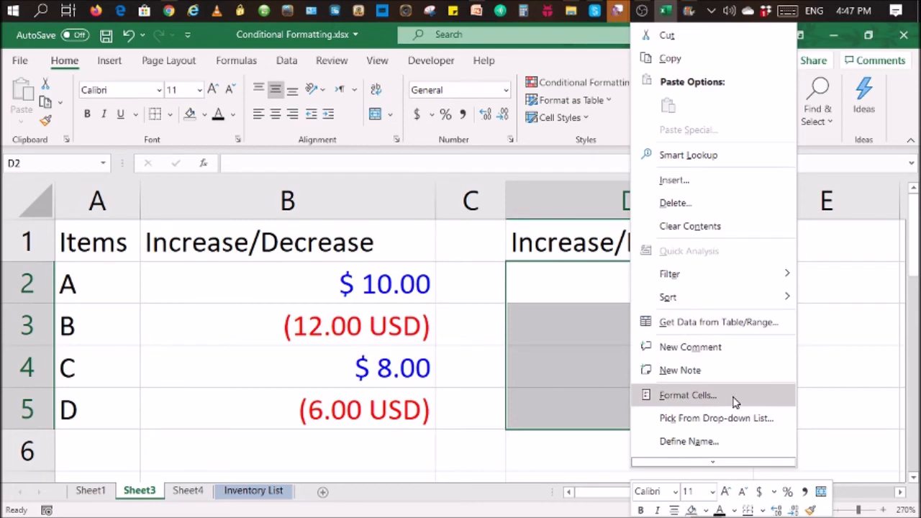
left_click(689, 395)
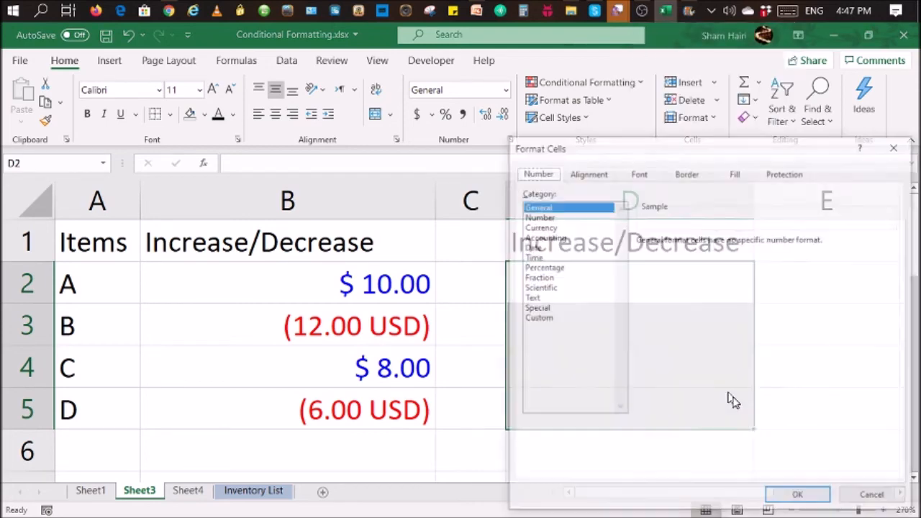
left_click_drag(632, 141, 444, 113)
left_click(314, 279)
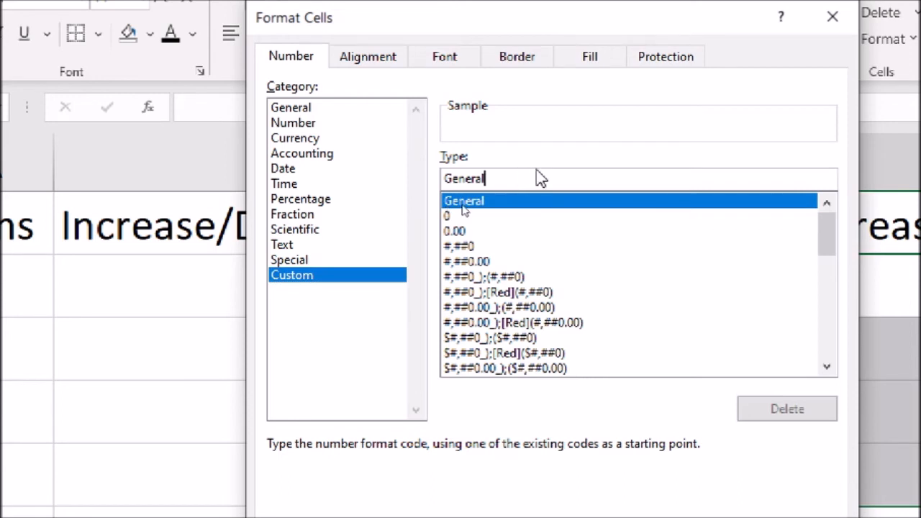
Step: Replace the General code with the positive-number section "[blue]$ 0.00;" in the custom format
key("BackSpace")
key("BackSpace")
key("BackSpace")
key("BackSpace")
key("BackSpace")
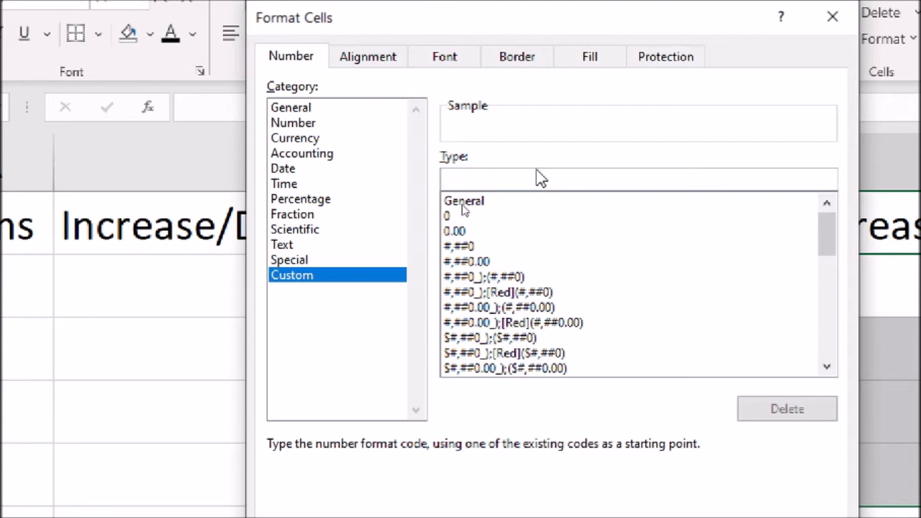
type("[blue")
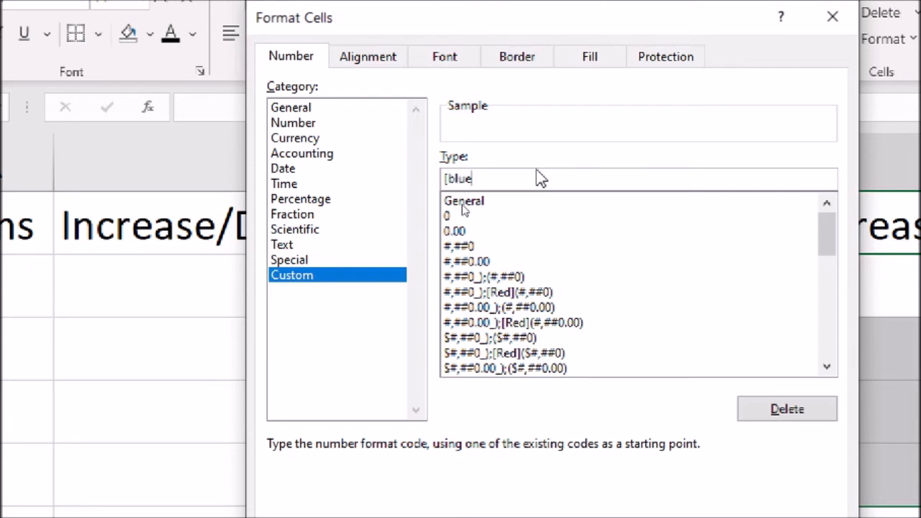
type("]$")
type("0.00")
type(";")
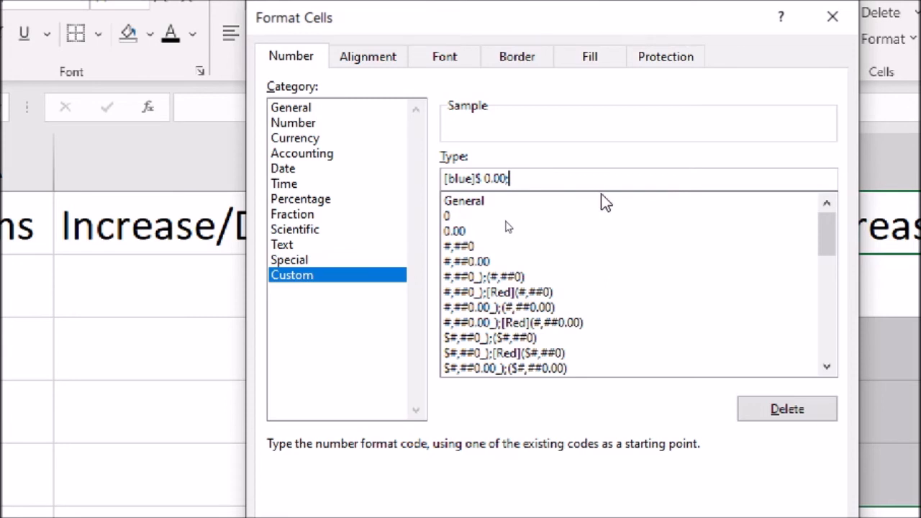
Step: Add the negative-number section [red](0.00 "USD") to the custom format code and apply it to D2:D5
type("[red]")
type("(0.00")
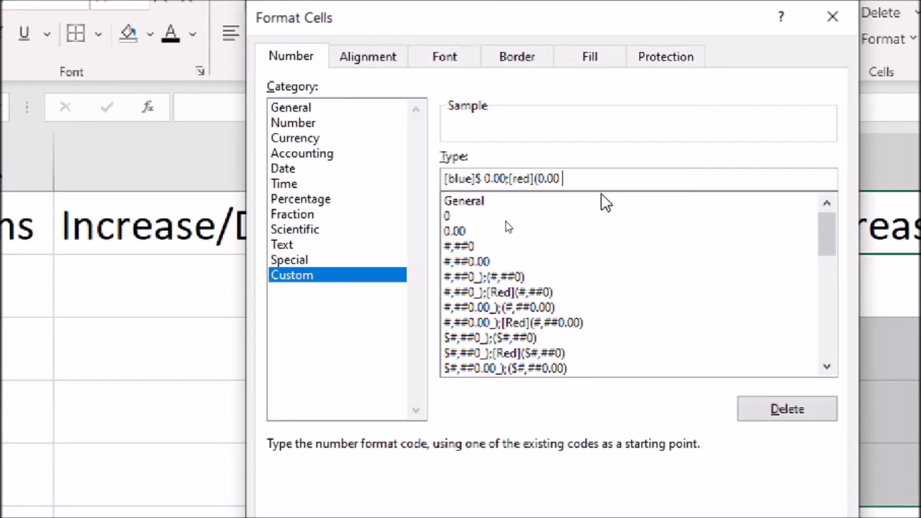
type(" \"USD")
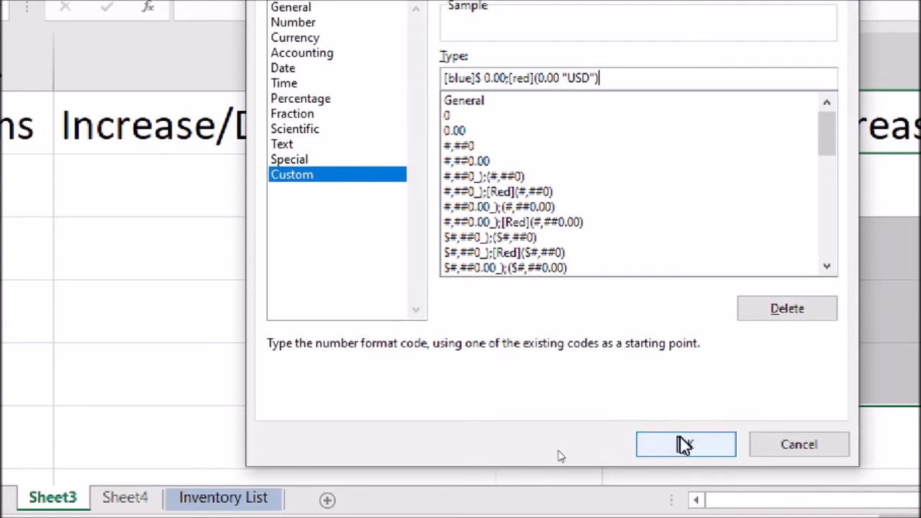
left_click(686, 498)
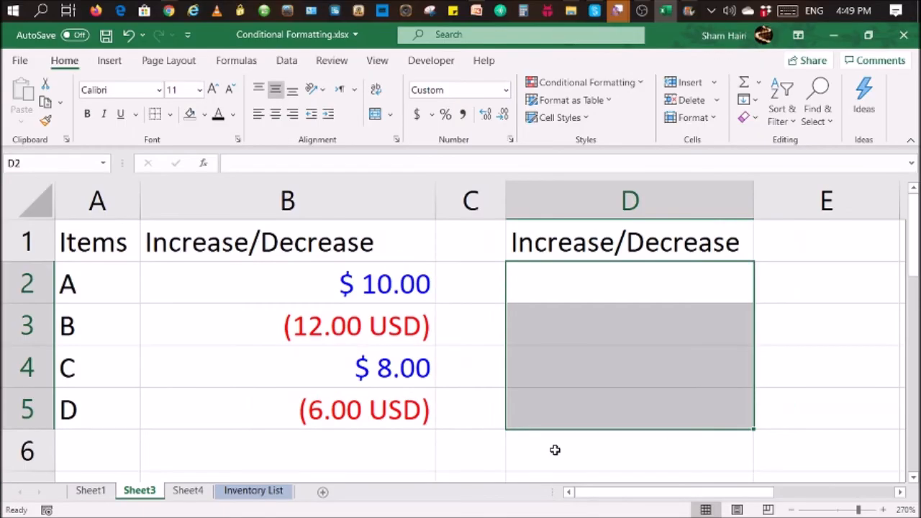
Step: Enter 10 in D2 and -12 in D3 to test the custom format, and open Sheet4 to review the code
left_click(603, 288)
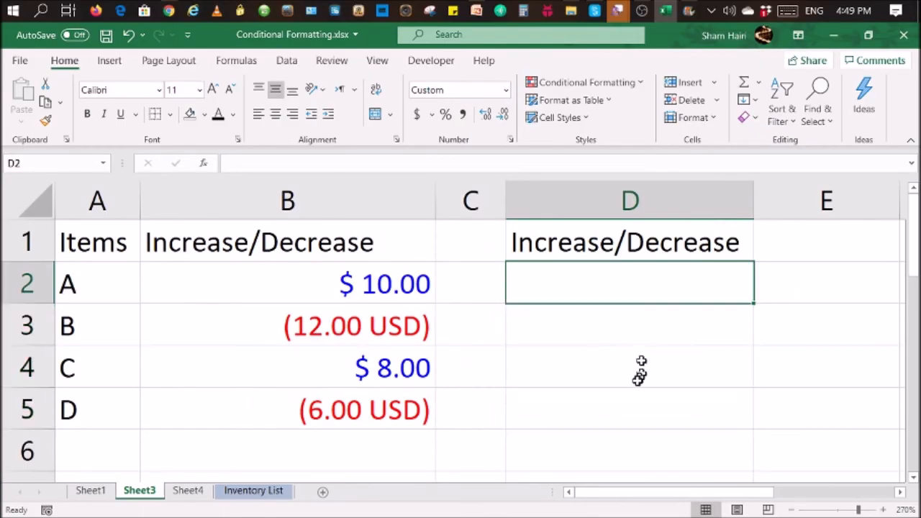
type("10")
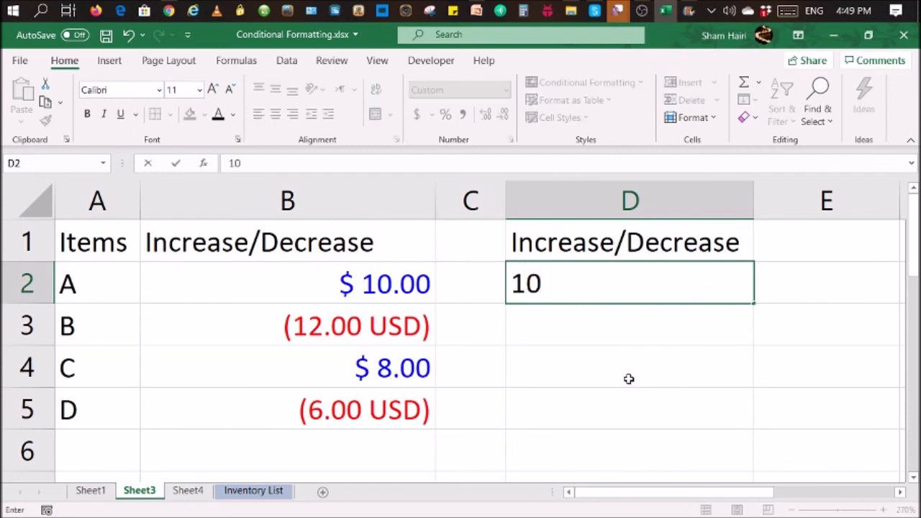
key("Return")
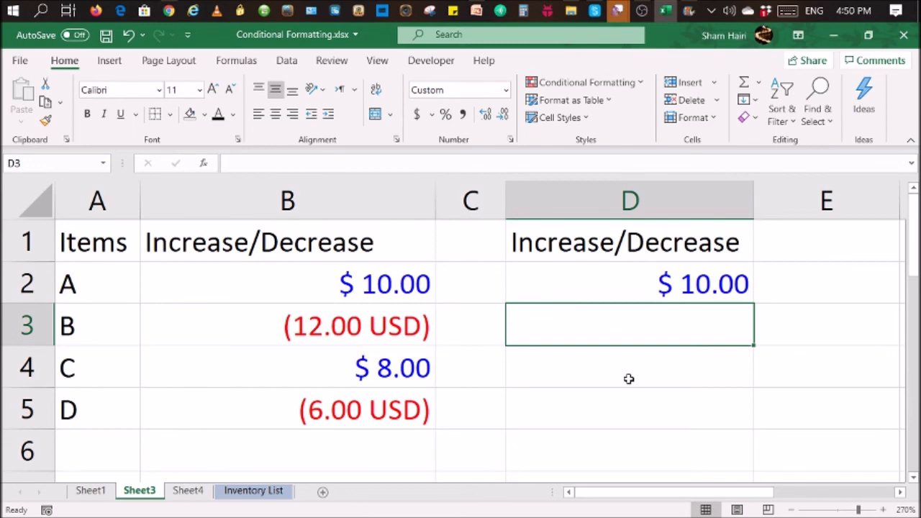
type("-12")
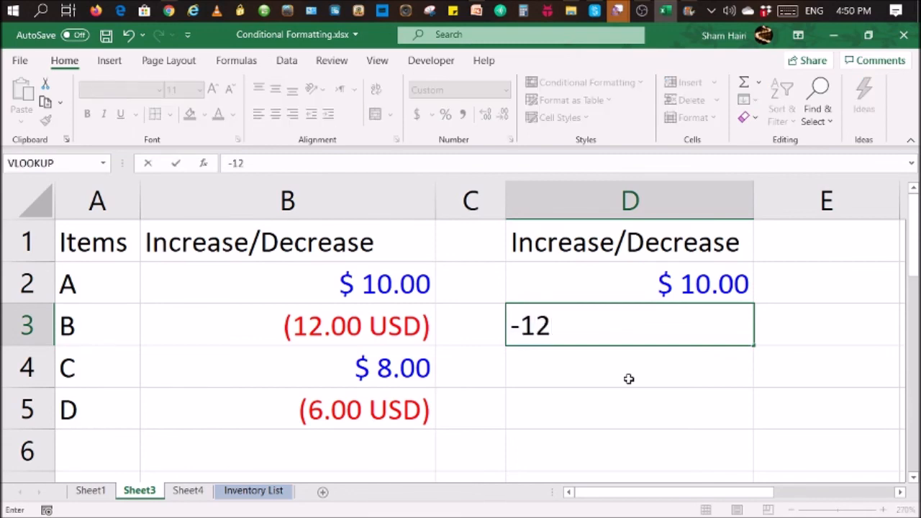
key("Return")
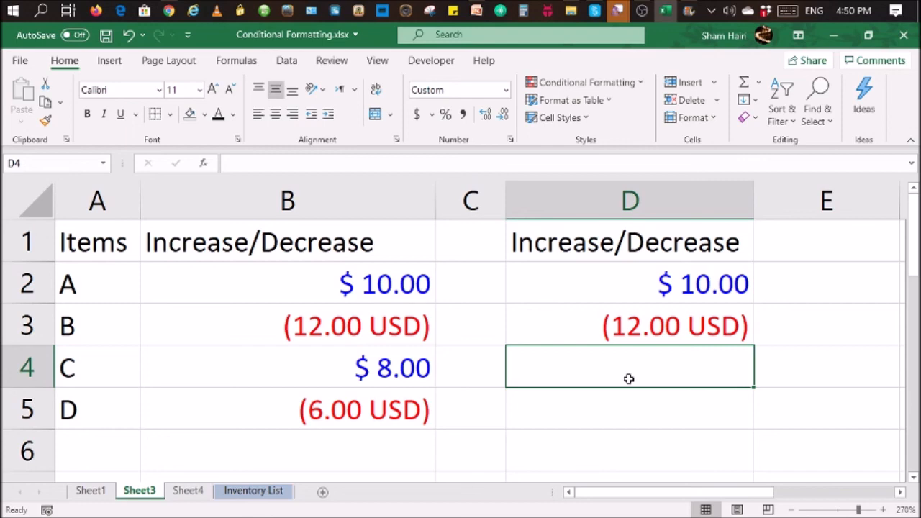
left_click(188, 493)
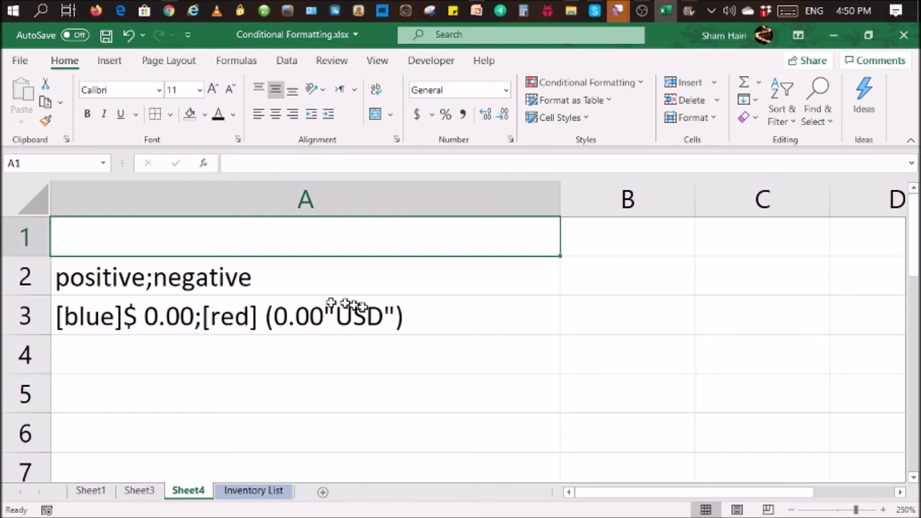